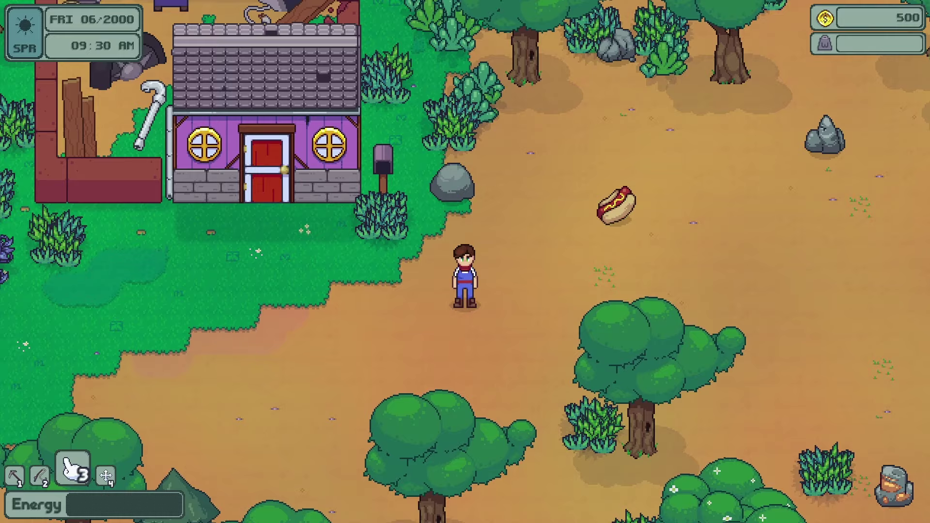
key(s)
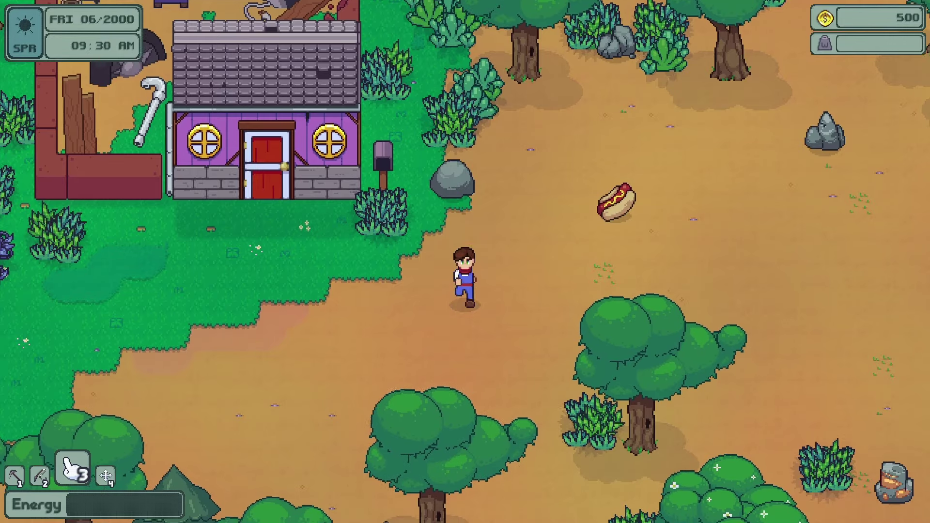
key(d)
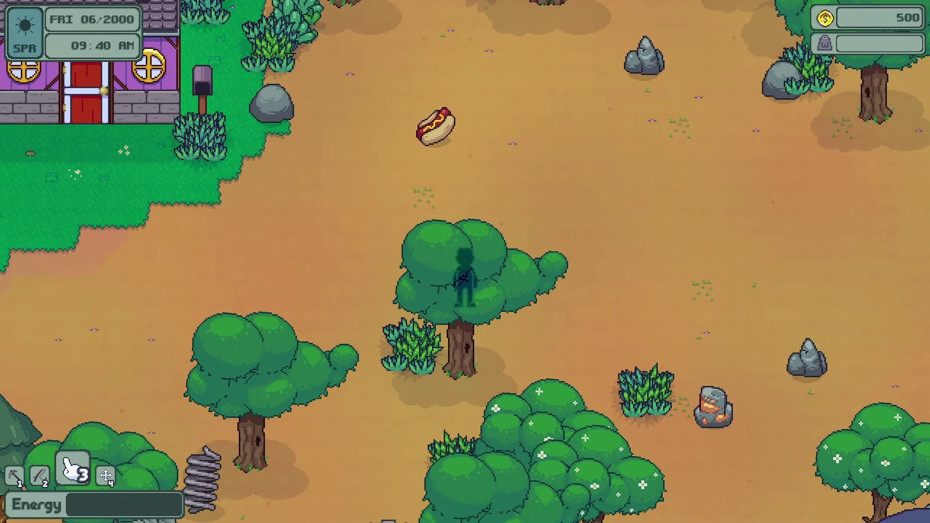
key(a)
key(w)
key(d)
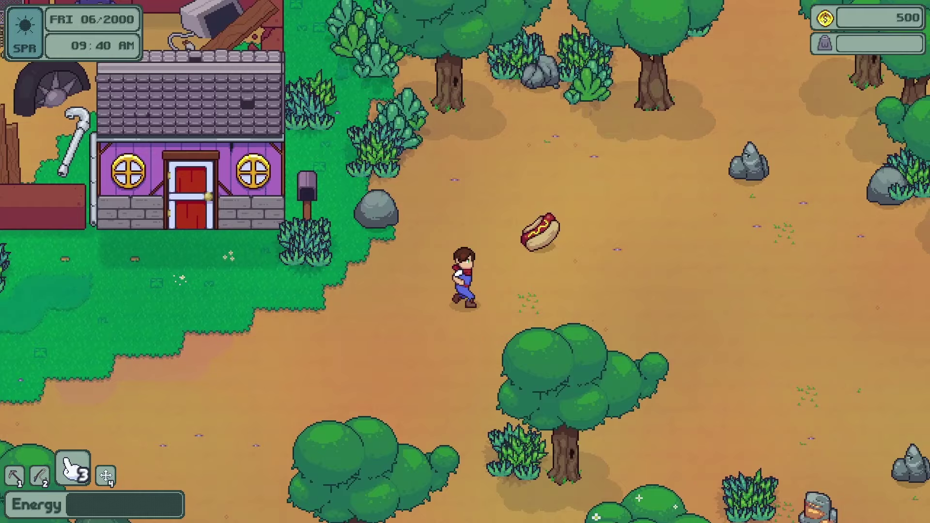
key(s)
key(d)
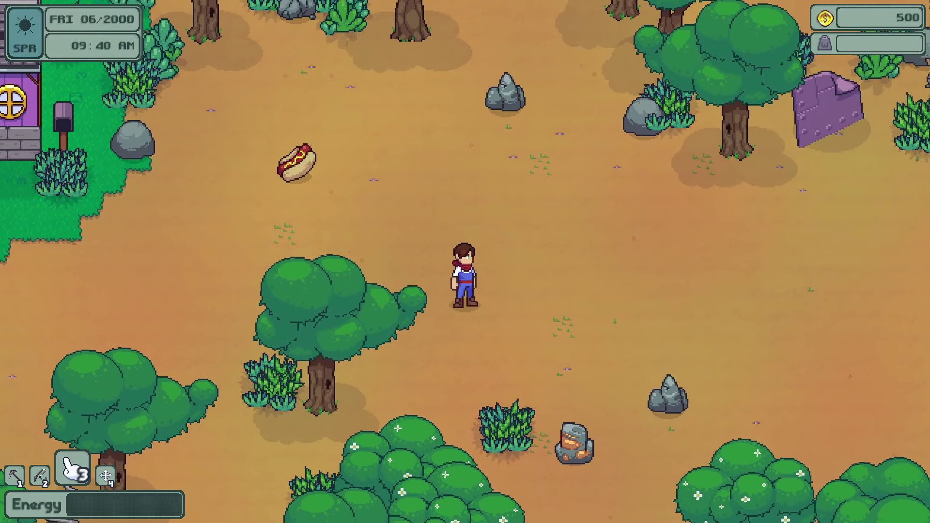
key(a)
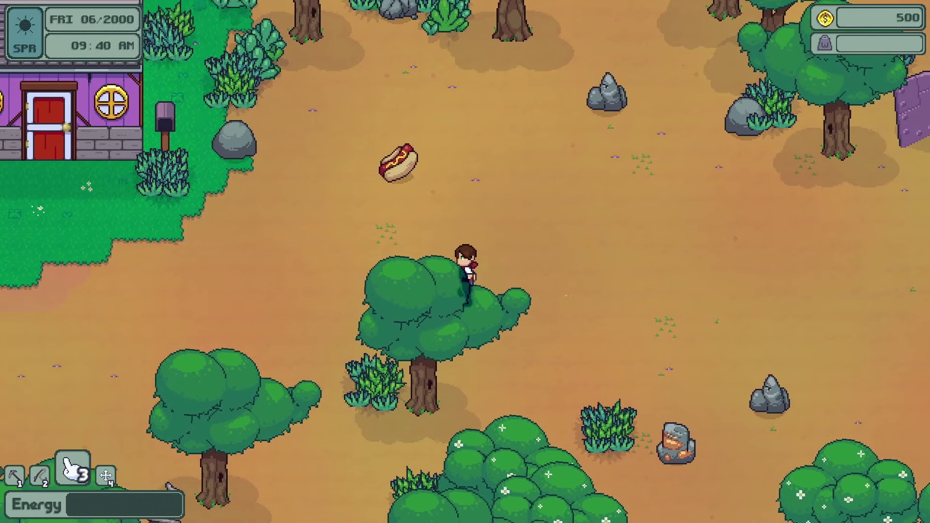
key(d)
key(s)
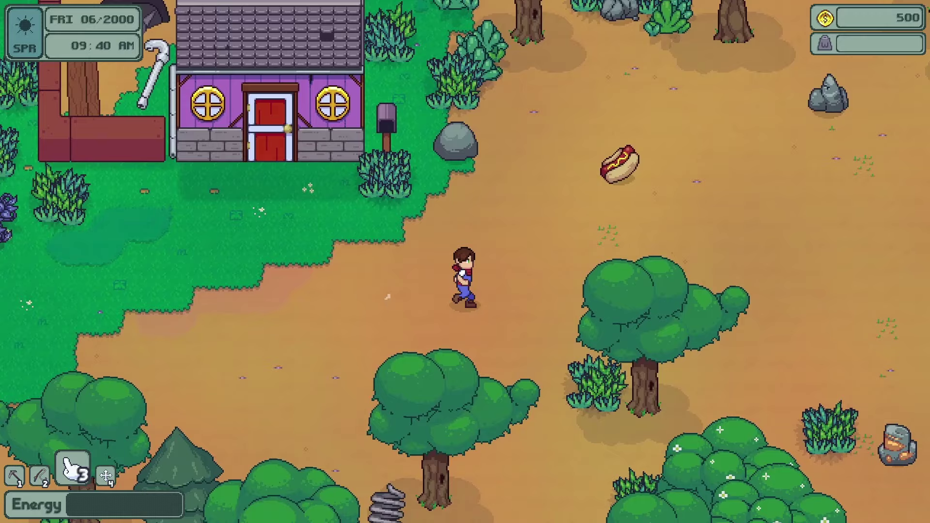
key(d)
key(s)
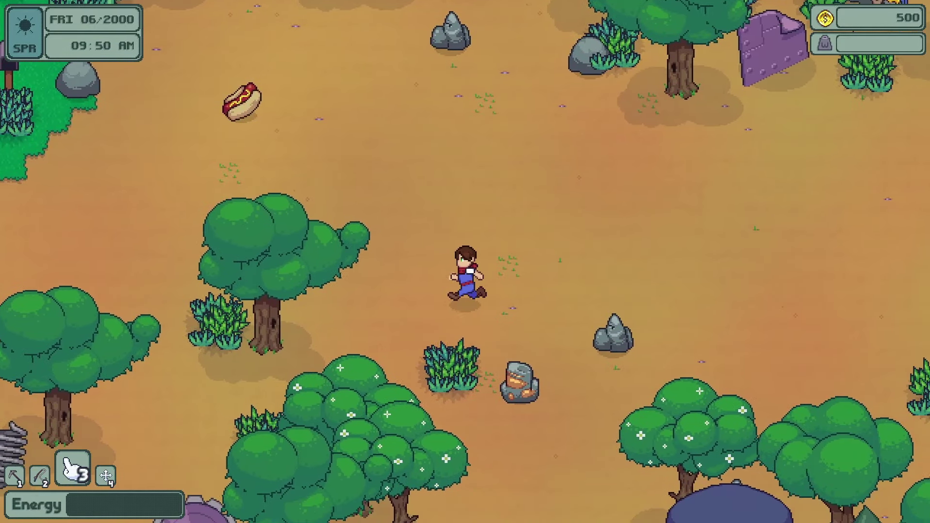
key(a)
key(w)
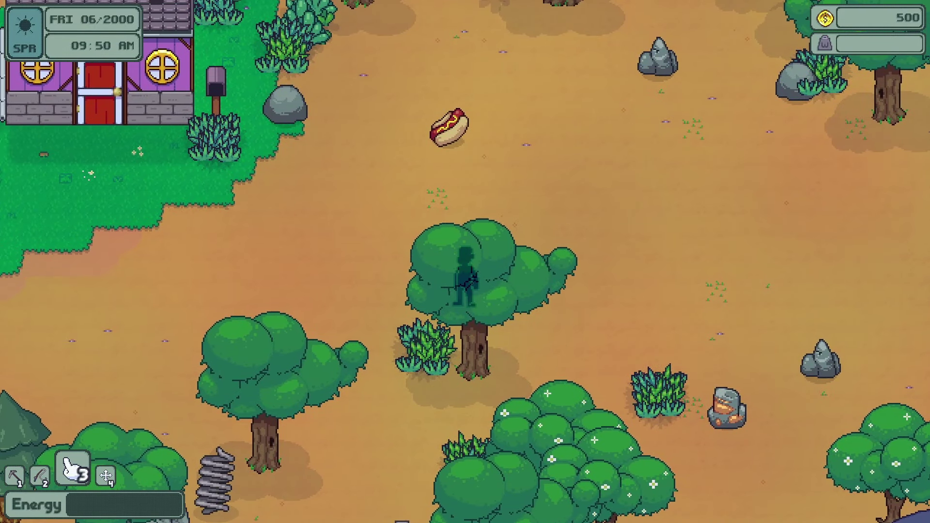
key(a)
key(s)
key(d)
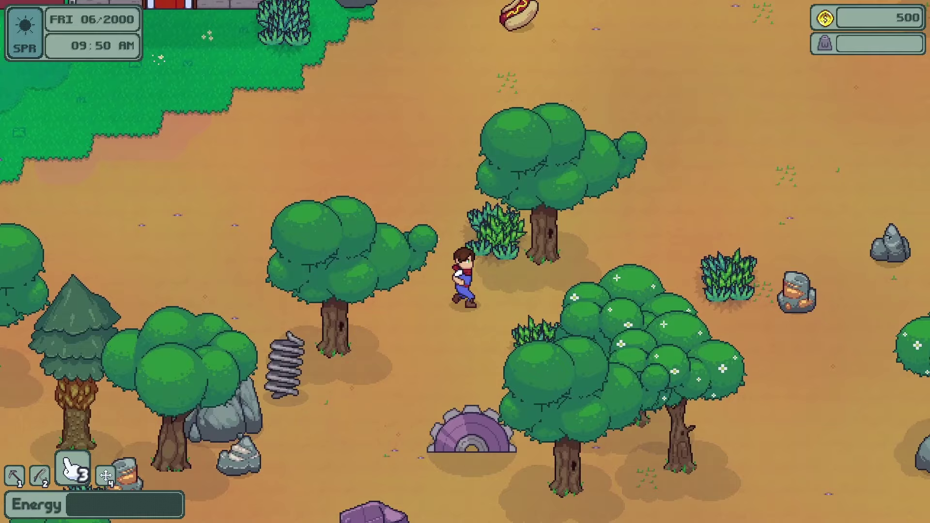
key(s)
key(a)
key(w)
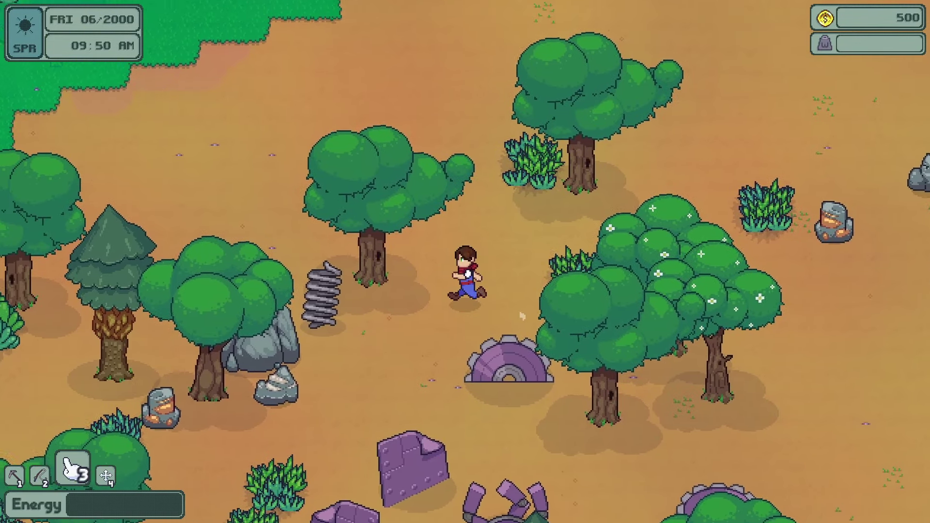
key(d)
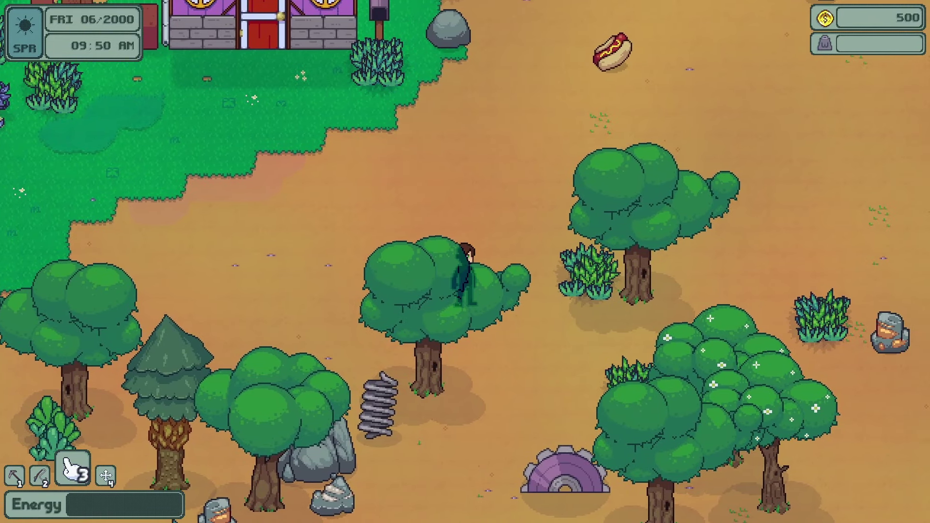
key(a)
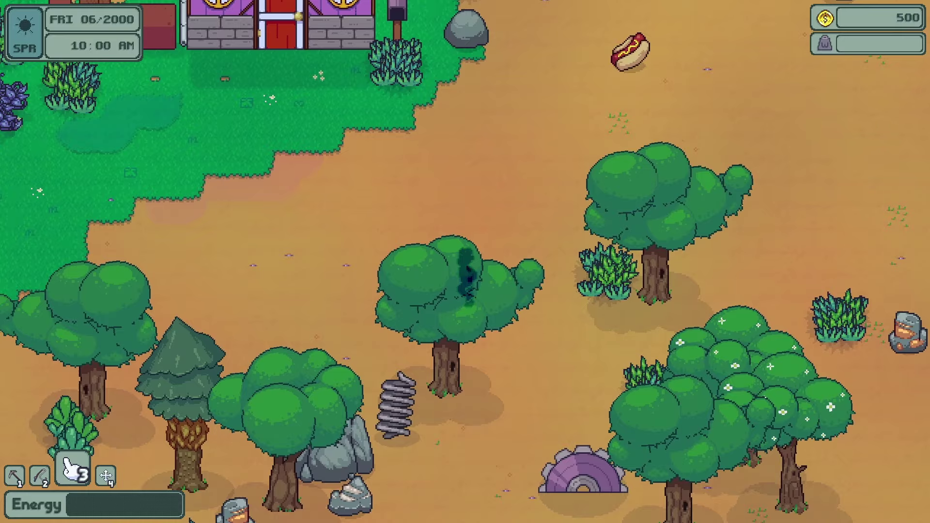
key(d)
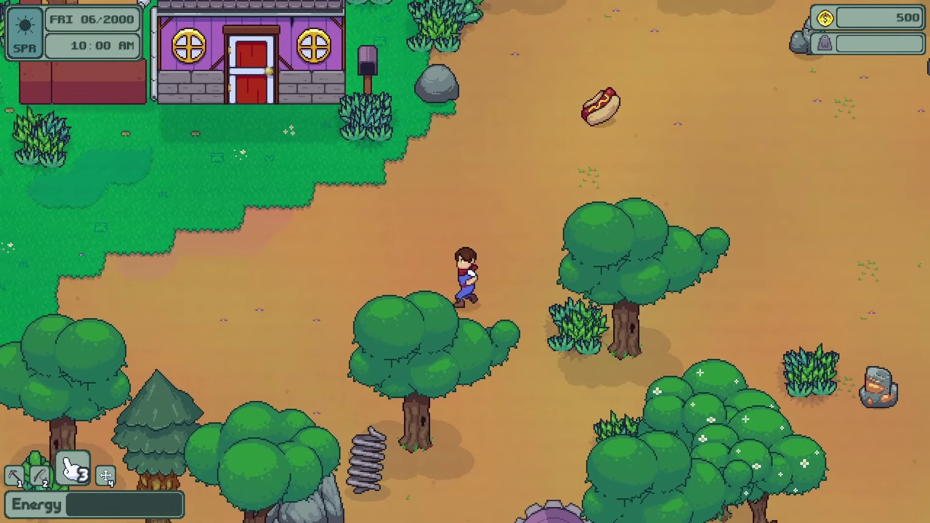
key(d)
key(s)
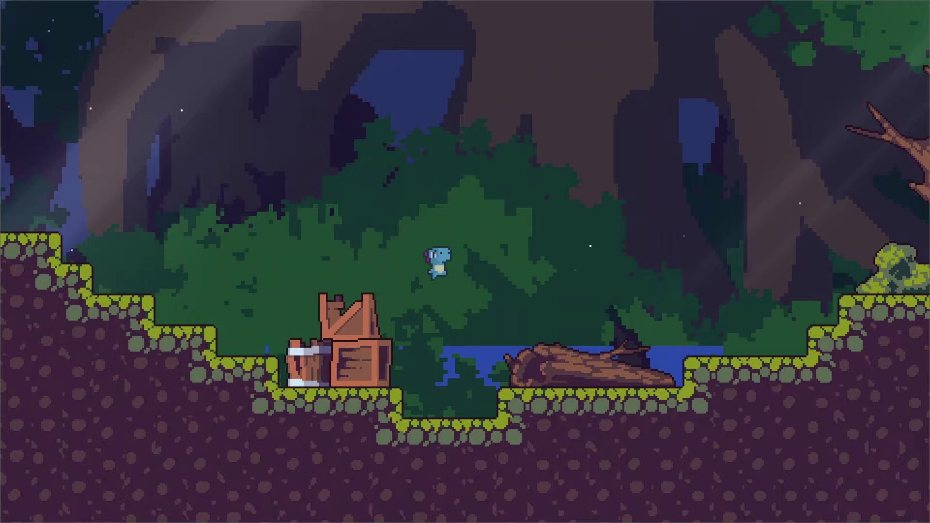
key(Right)
key(space)
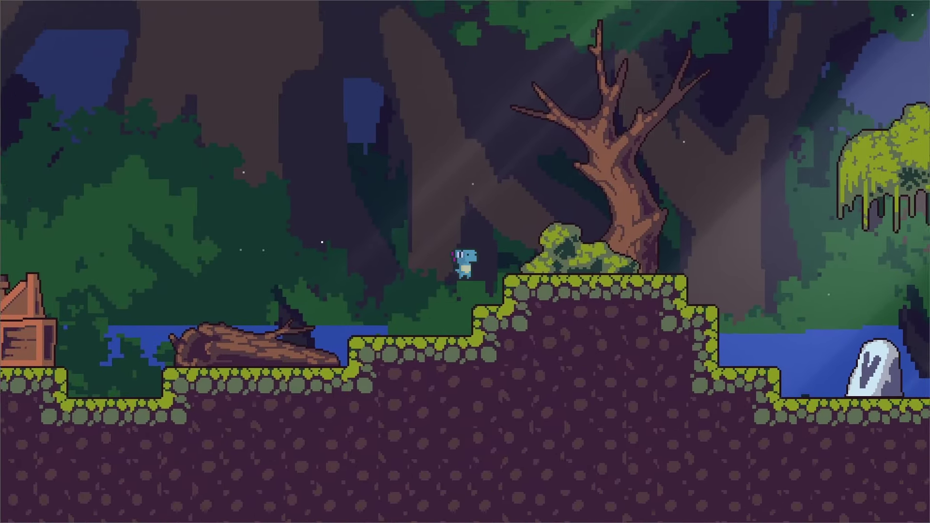
key(Left)
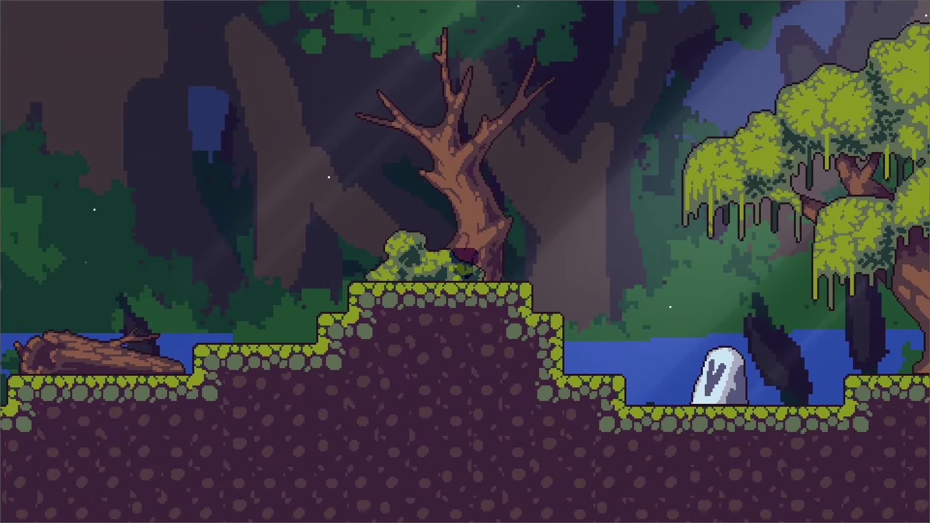
key(Left)
key(Left)
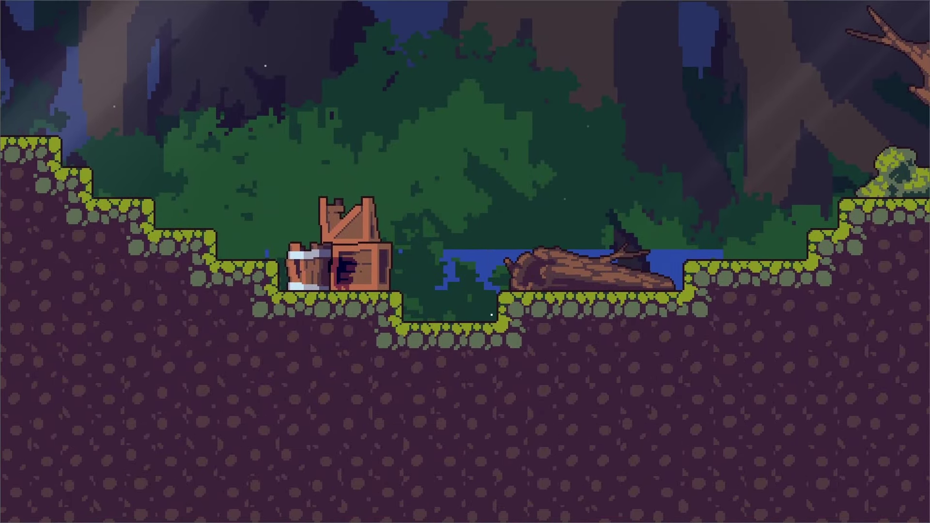
key(Right)
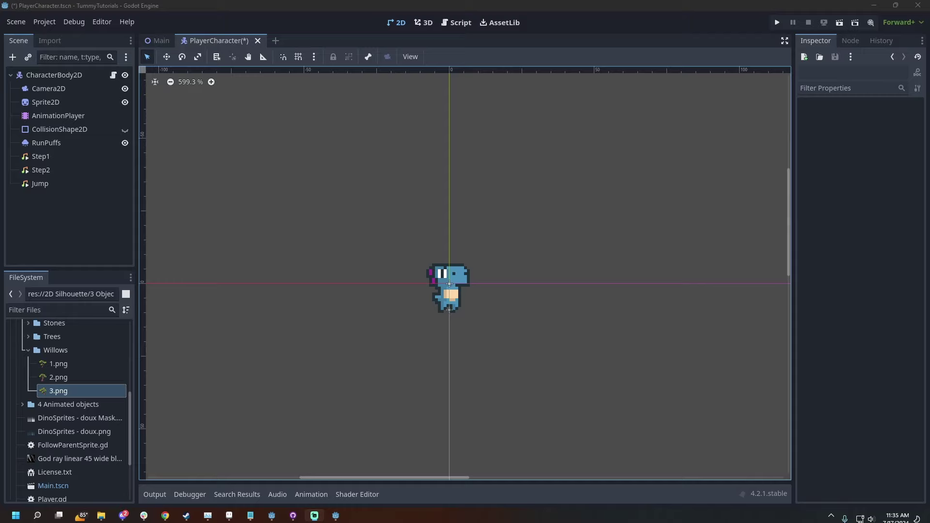
Step: Place the DinoSprites doux and doux Mask sprite sheets above the player for comparison and delete both
drag(72, 431, 415, 227)
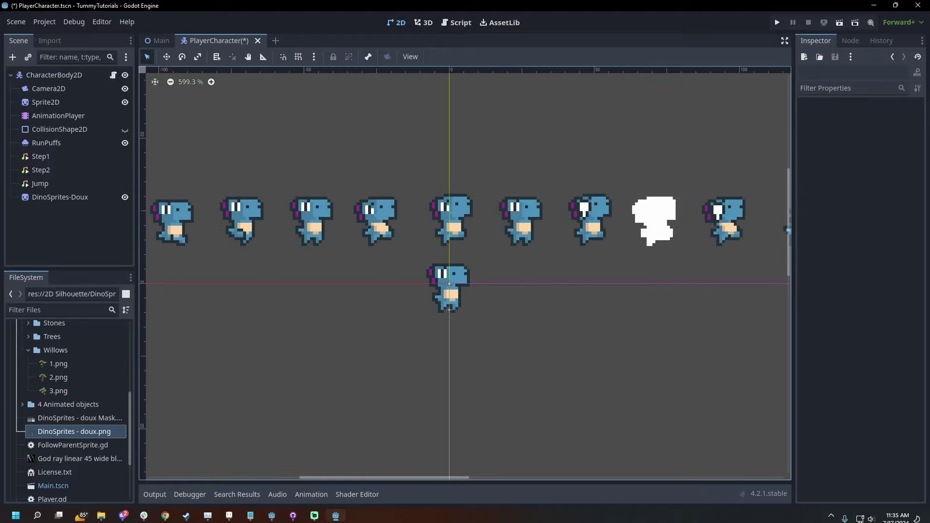
drag(72, 417, 363, 151)
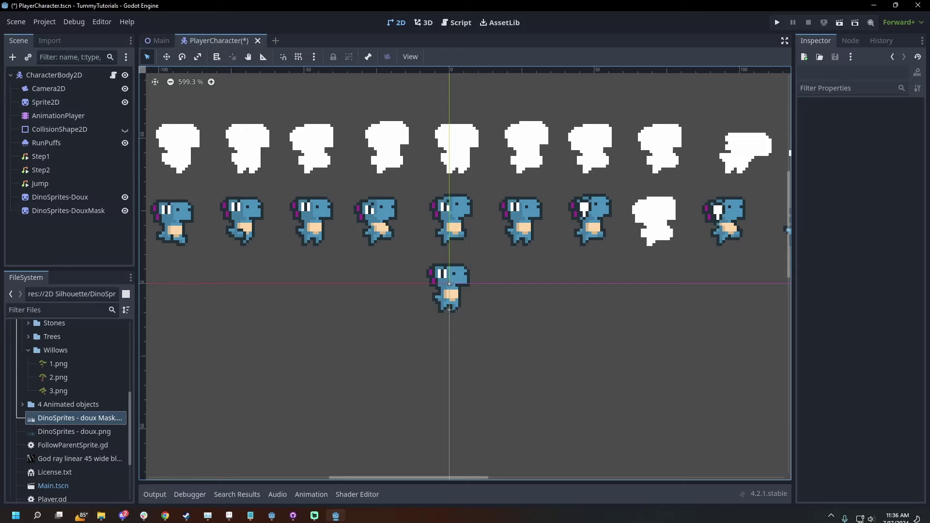
click(60, 197)
shift+click(68, 211)
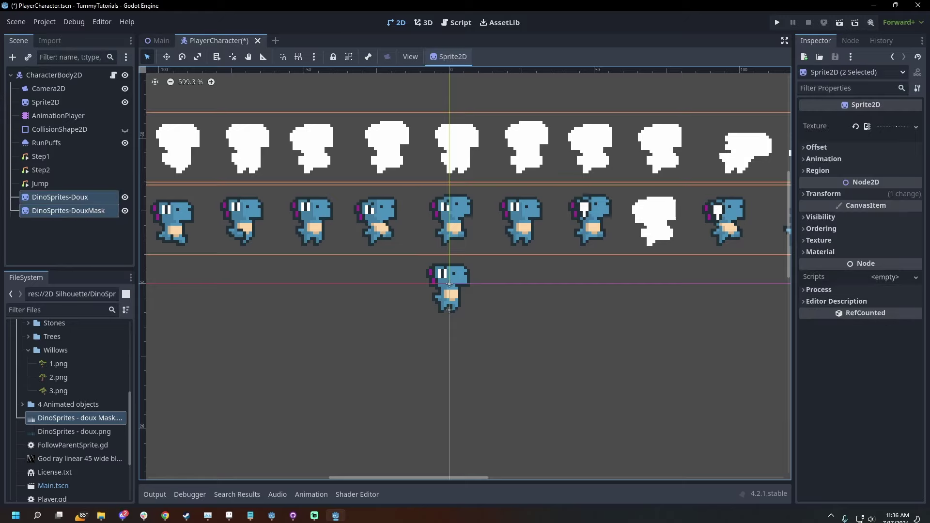
key(Delete)
click(455, 267)
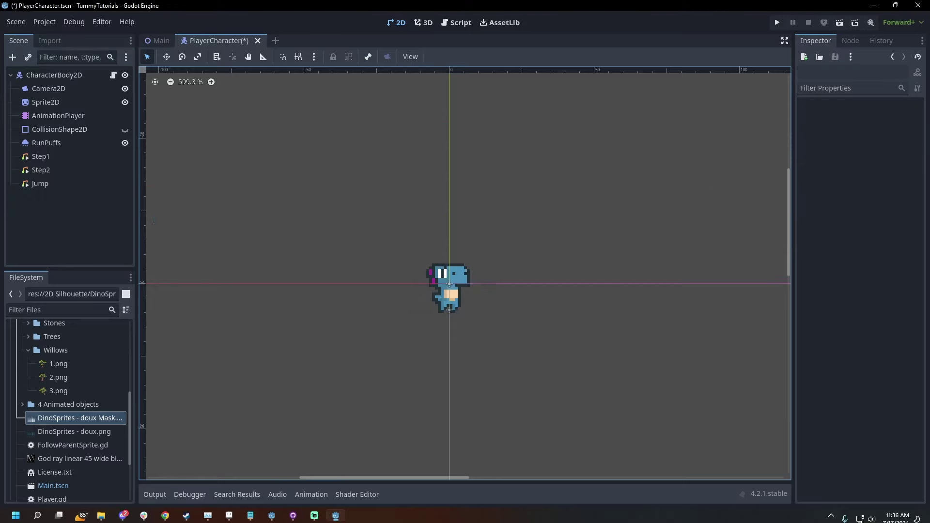
Step: Duplicate the player's Sprite2D node twice and nest both copies under the original sprite
click(45, 102)
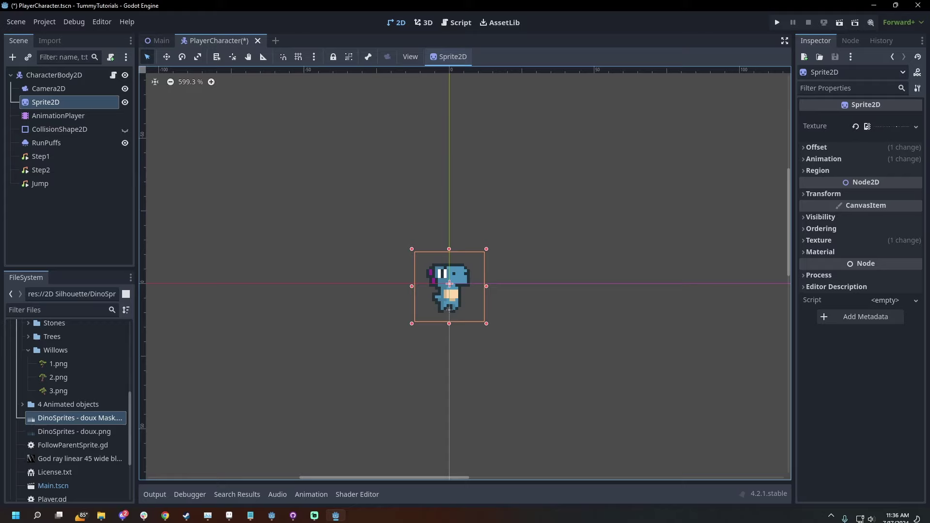
key(ctrl+d)
key(ctrl+d)
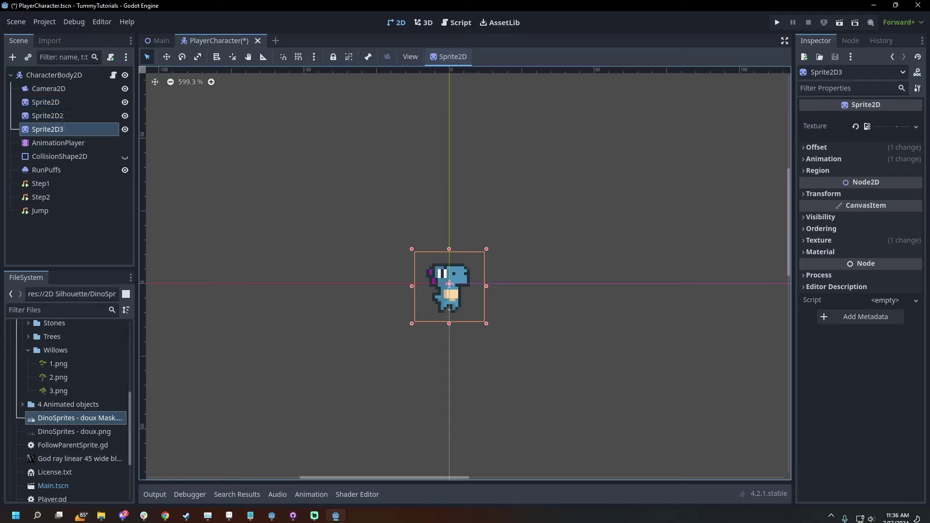
shift+click(47, 115)
drag(48, 115, 54, 103)
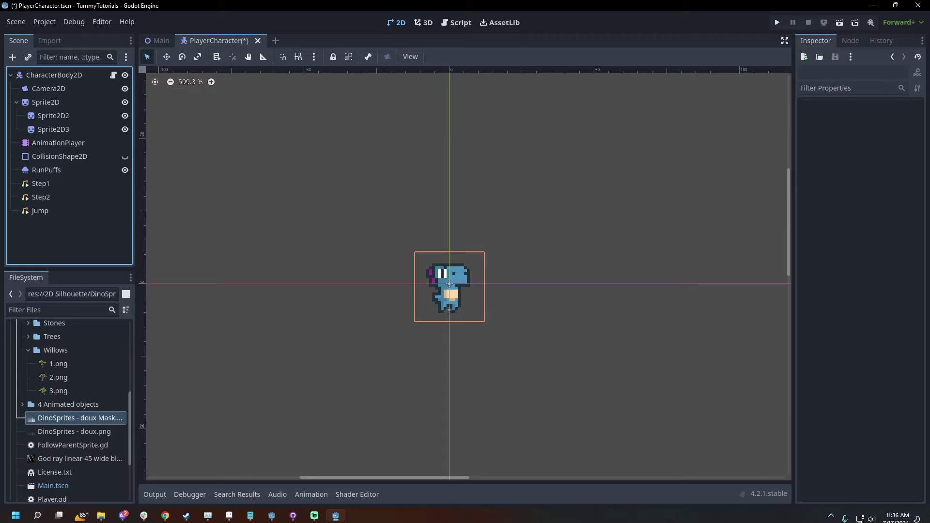
Step: Rename the two nested sprite copies as Mask1 and Mask2
double_click(53, 115)
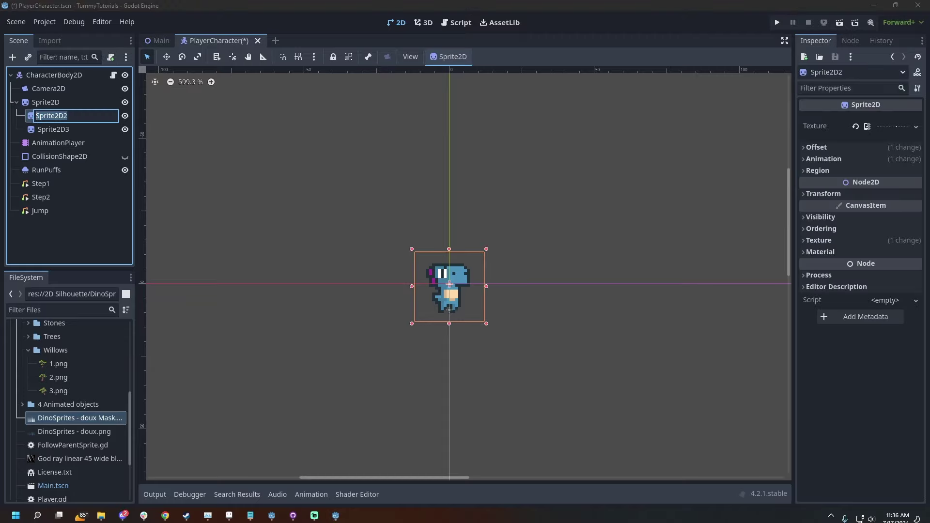
text(Mask1)
key(Return)
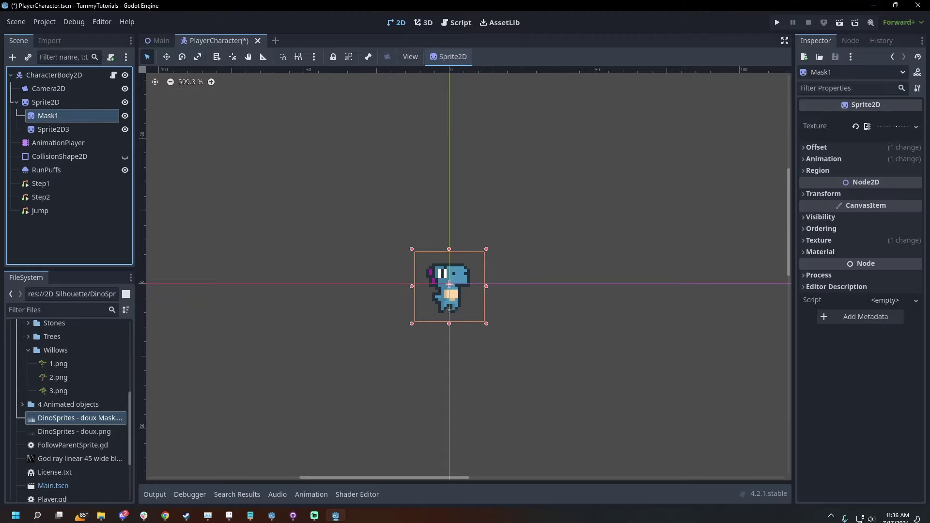
key(F2)
text(Mask2)
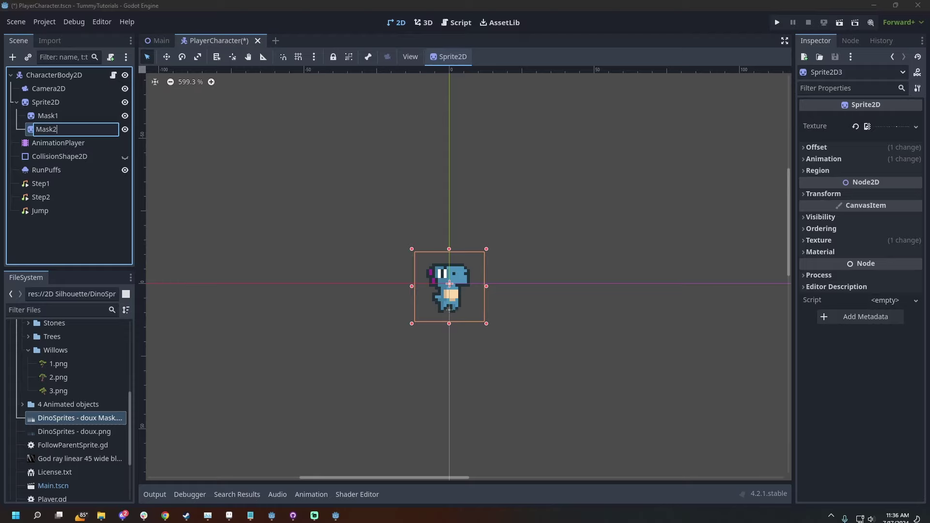
key(Return)
Step: Set the texture of both Mask1 and Mask2 to DinoSprites - doux Mask.png
ctrl+click(54, 117)
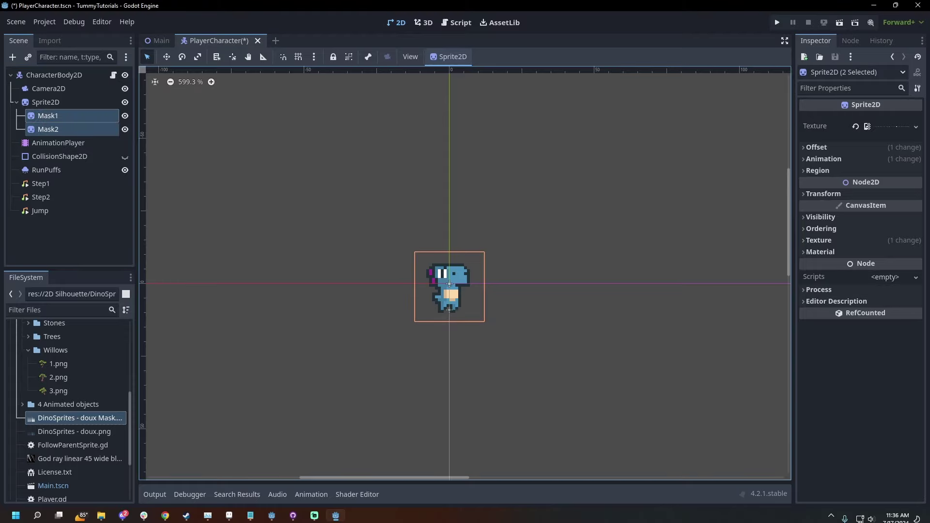
click(916, 127)
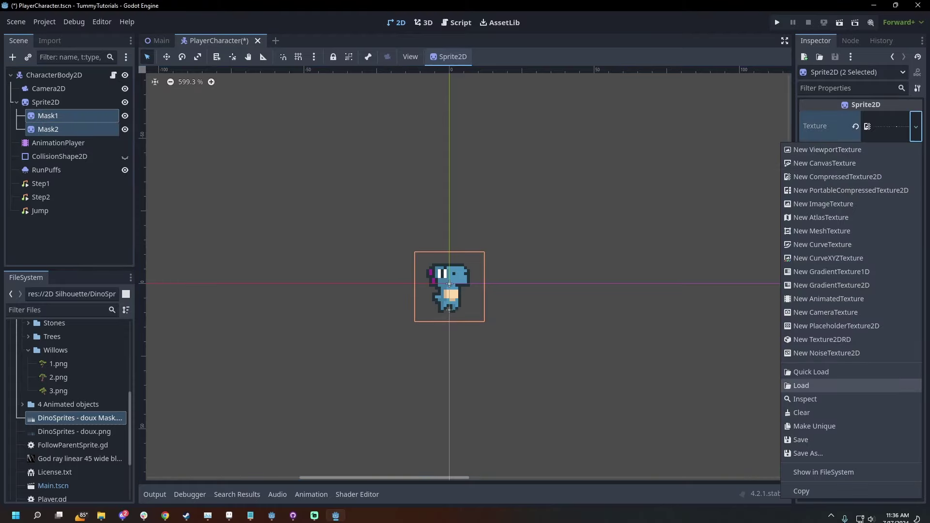
click(814, 386)
text(Mask)
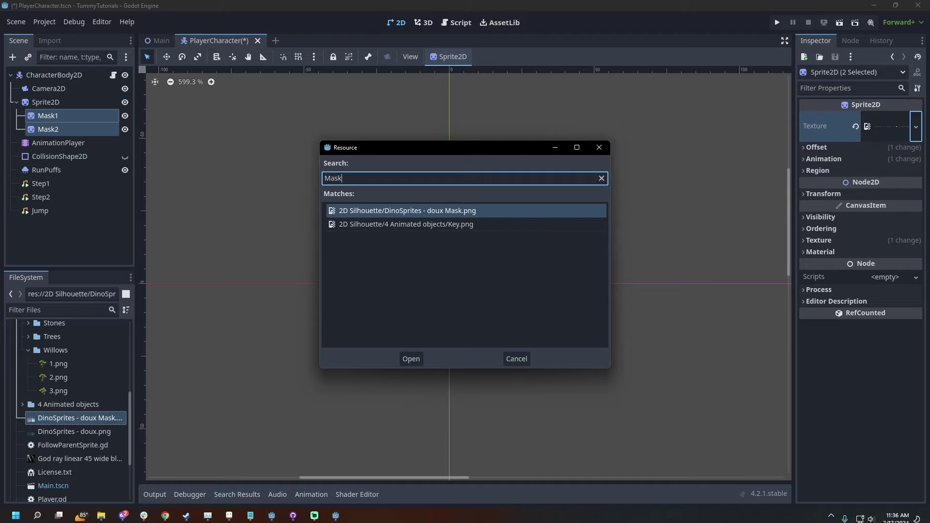
key(Return)
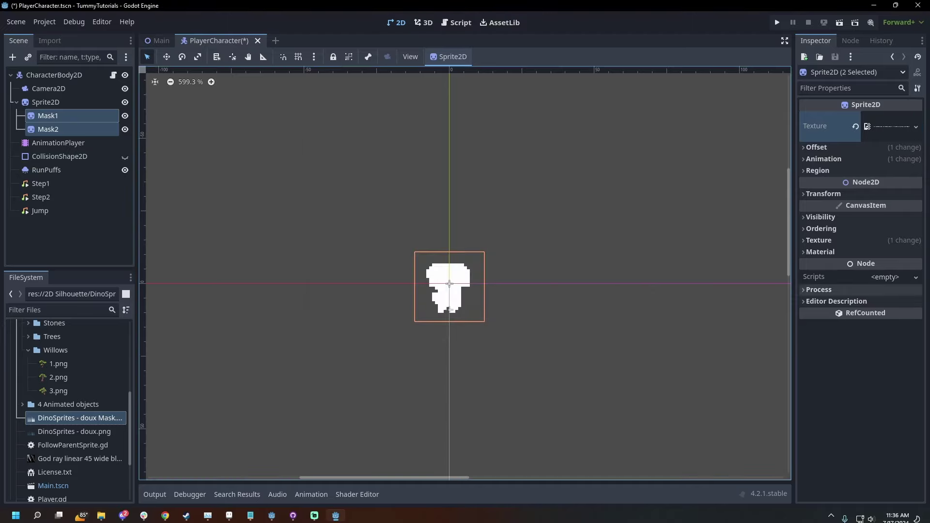
Step: Attach the existing FollowParentSprite.gd script to both mask sprites and open its code at the _ready function
click(915, 277)
click(883, 310)
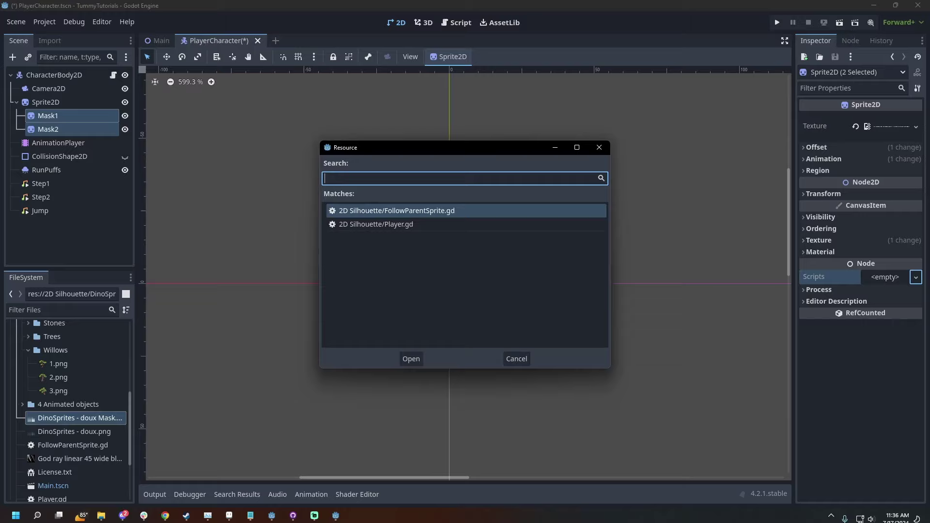
key(Return)
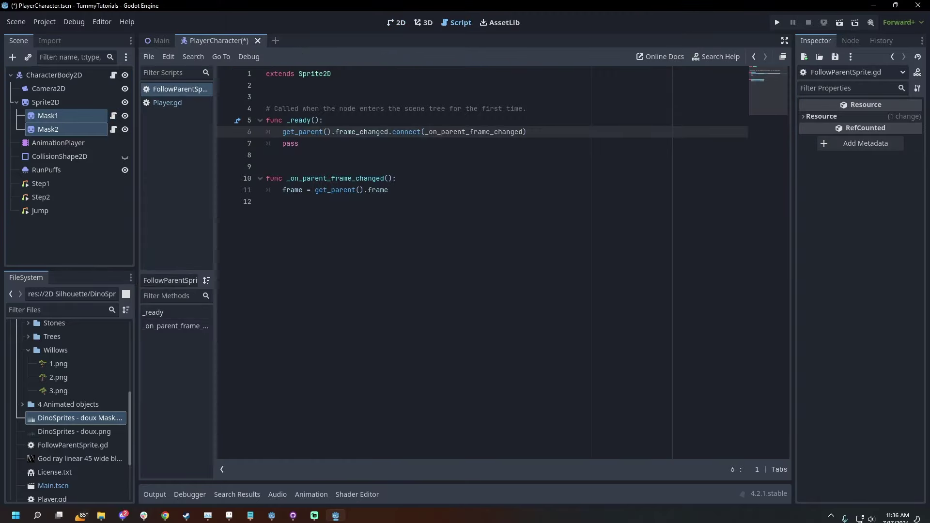
click(324, 120)
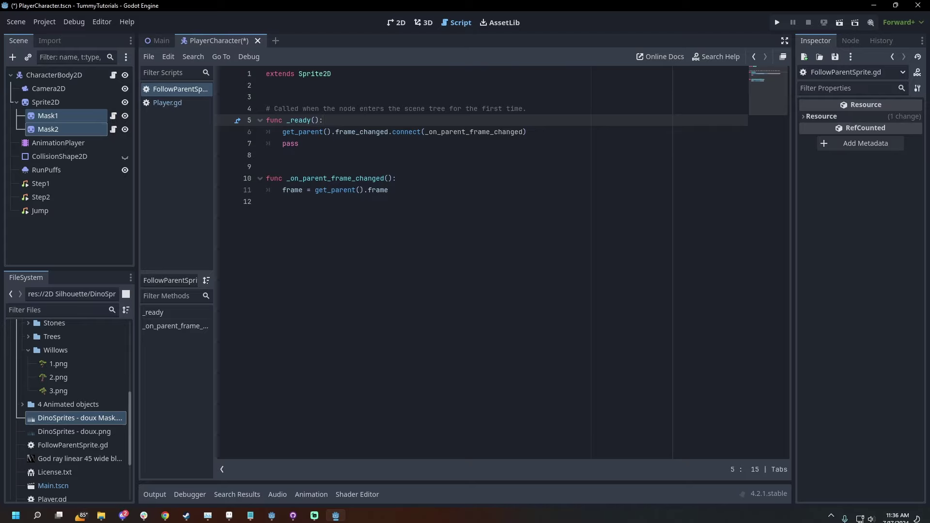
Step: Return to the 2D scene view and set the Z Index of the Mask1 sprite to 1
click(396, 23)
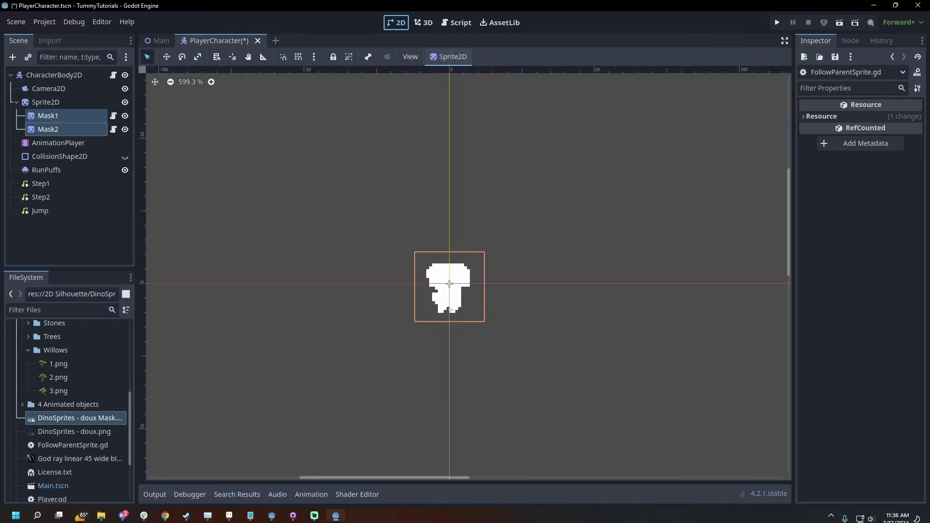
click(48, 115)
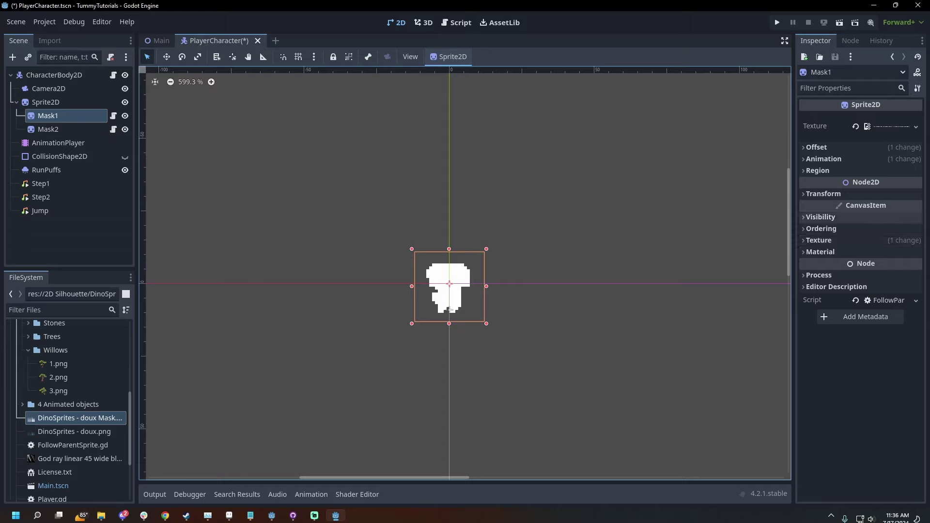
click(821, 228)
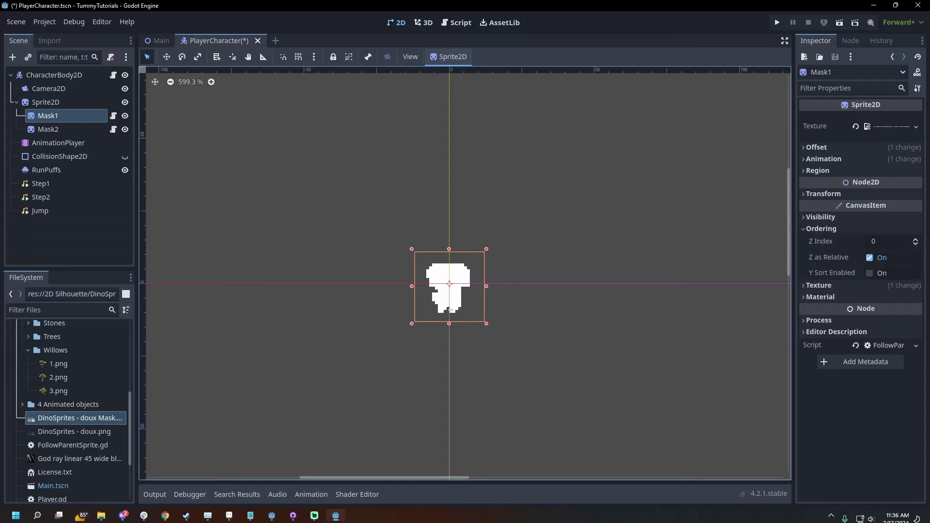
click(915, 239)
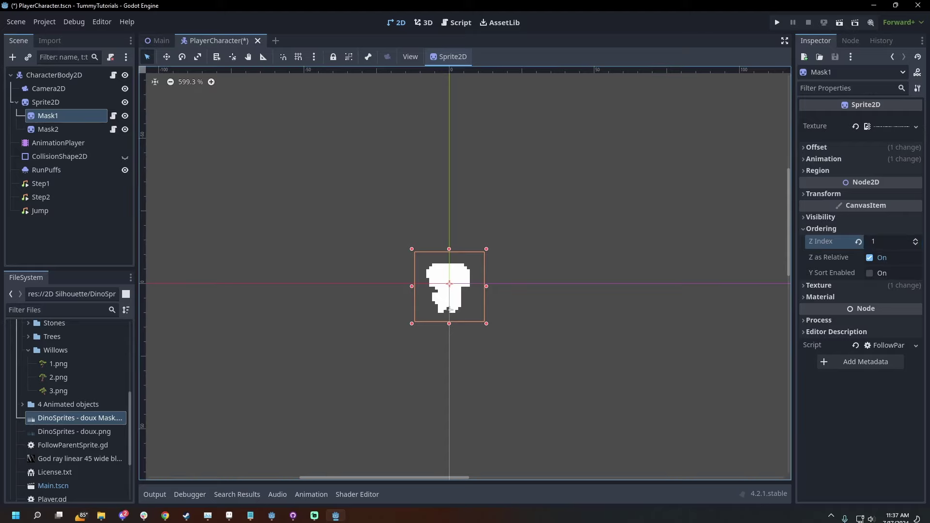
Step: Give Mask1 a new CanvasItemMaterial and set its blend mode to Add
click(820, 297)
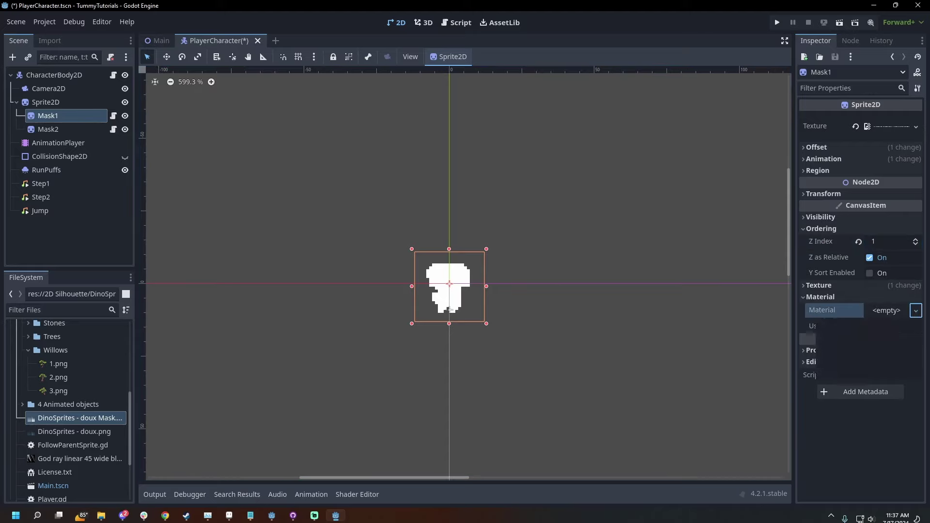
click(915, 310)
click(867, 326)
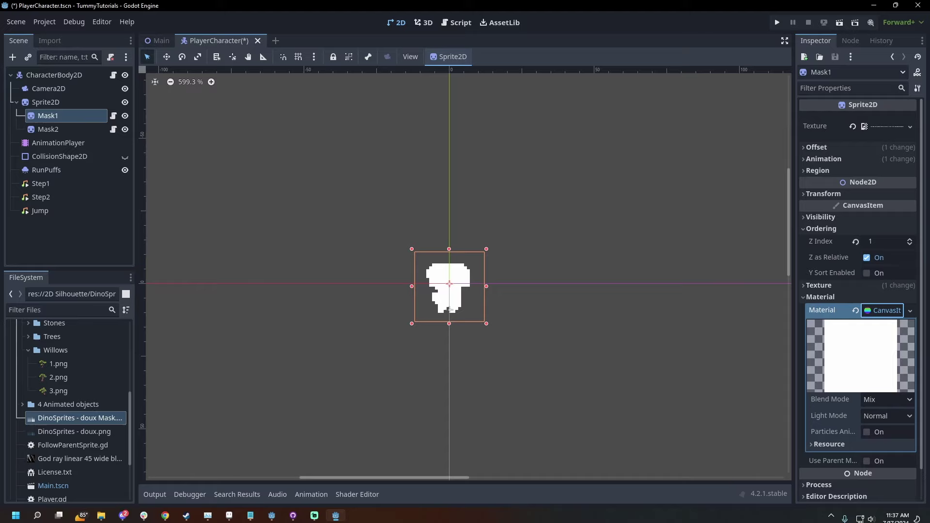
click(886, 399)
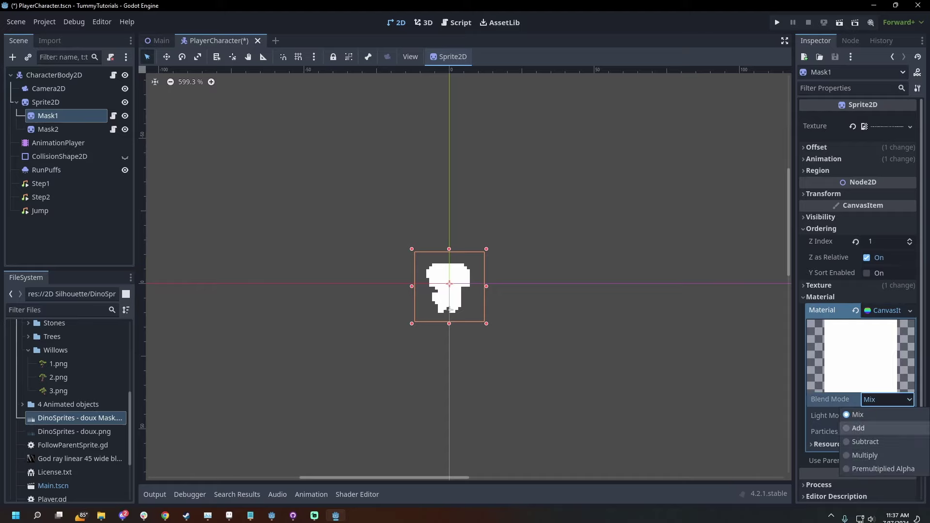
click(876, 428)
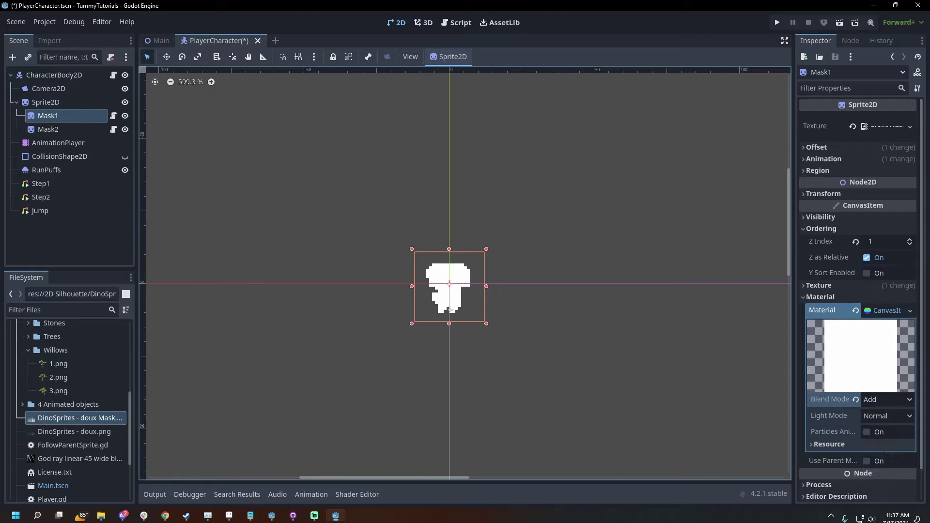
Step: Set the Z Index of the Mask2 sprite to 1000
click(48, 129)
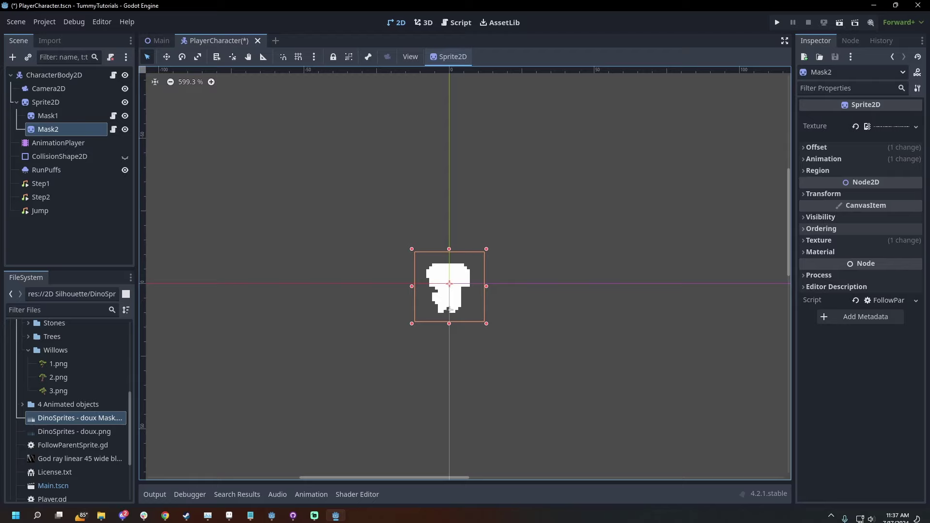
click(821, 229)
click(892, 242)
text(1000)
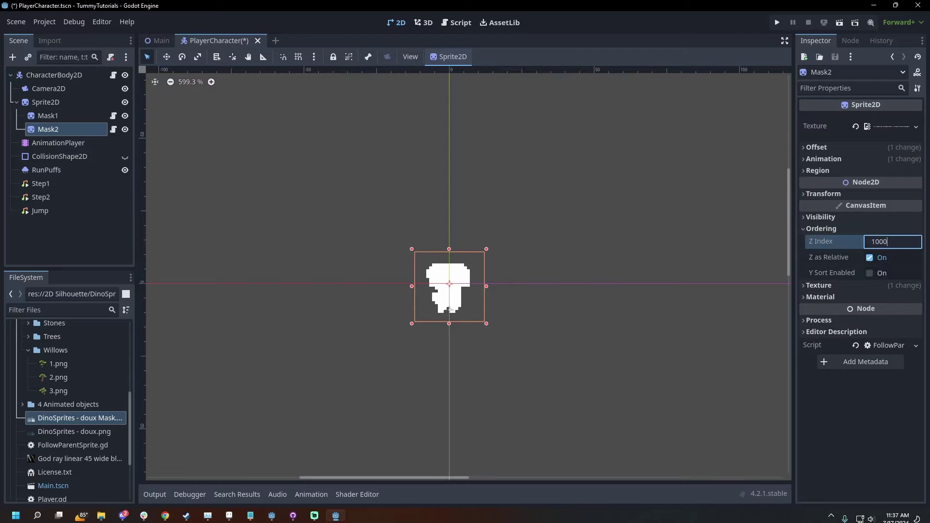
key(Return)
Step: Give Mask2 a new CanvasItemMaterial with the blend mode Subtract and clear the node selection
click(820, 297)
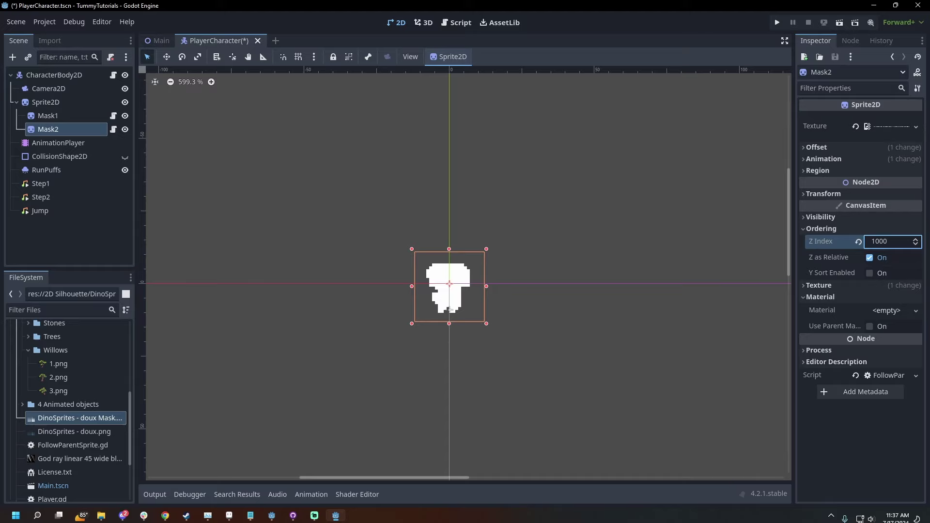
click(915, 310)
click(868, 325)
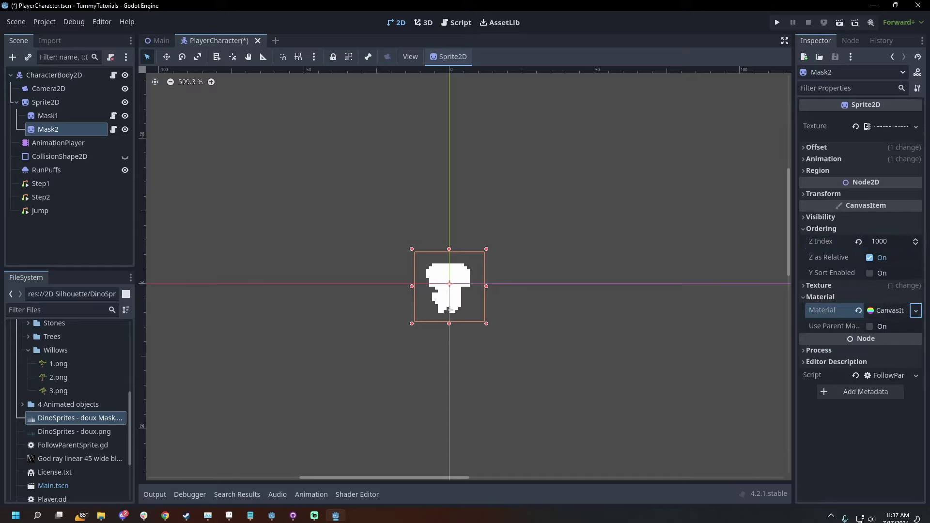
click(885, 310)
click(887, 400)
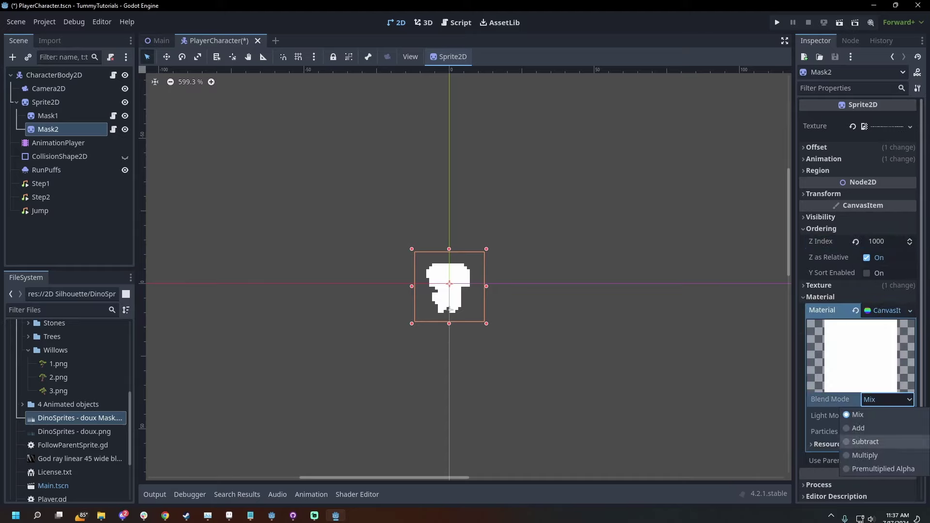
click(876, 442)
key(Escape)
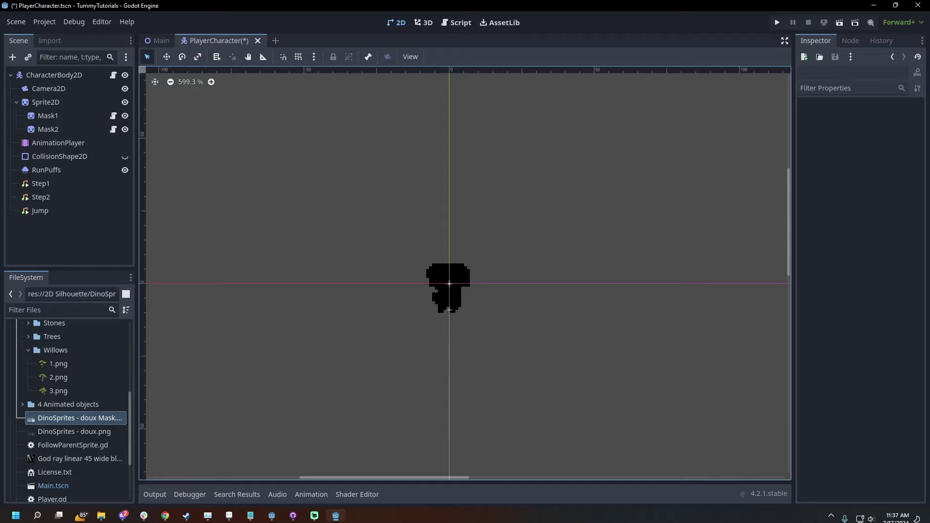
Step: Set the Modulate colour of both Mask1 and Mask2 to the dark yellow 3d3803
click(48, 130)
ctrl+click(48, 116)
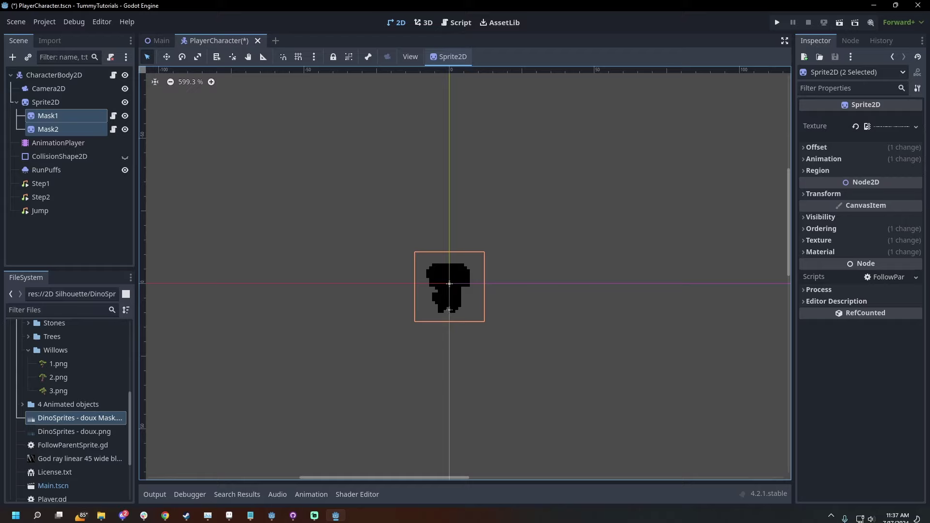
click(820, 217)
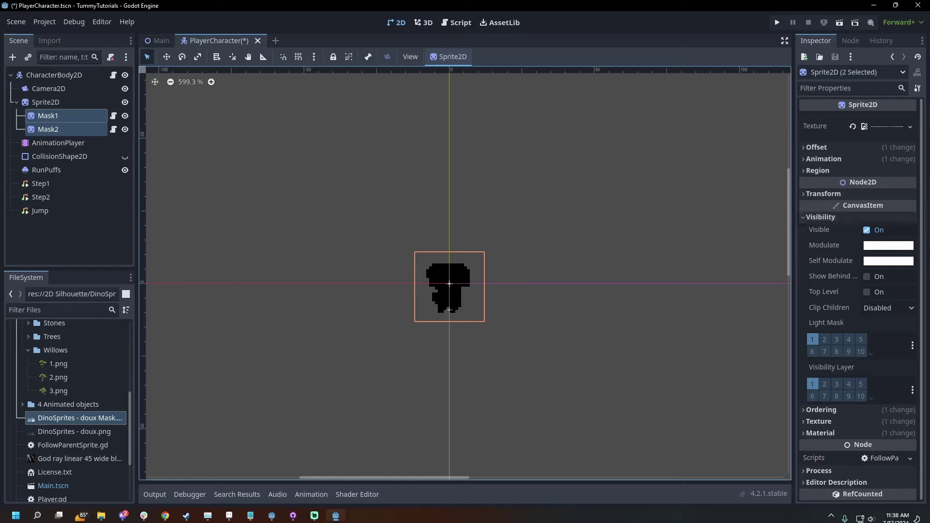
click(888, 246)
text(ffeb0c)
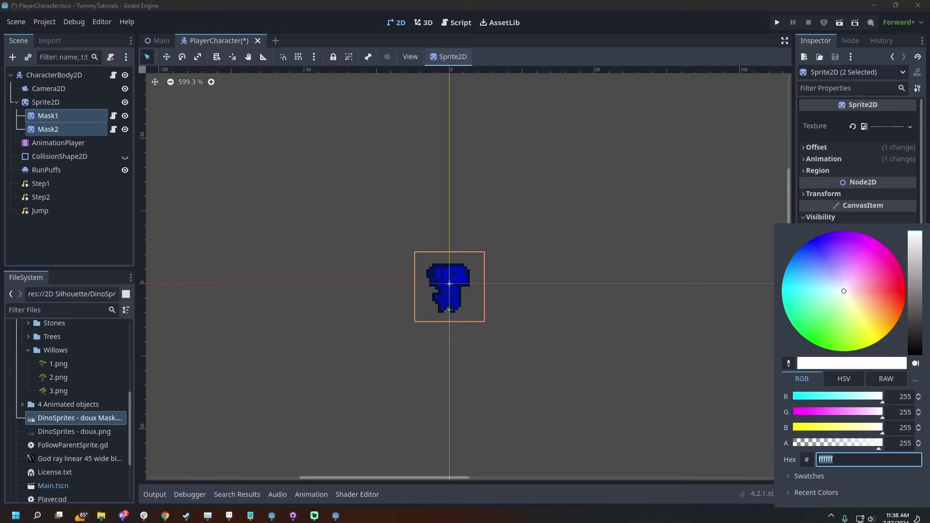
click(914, 317)
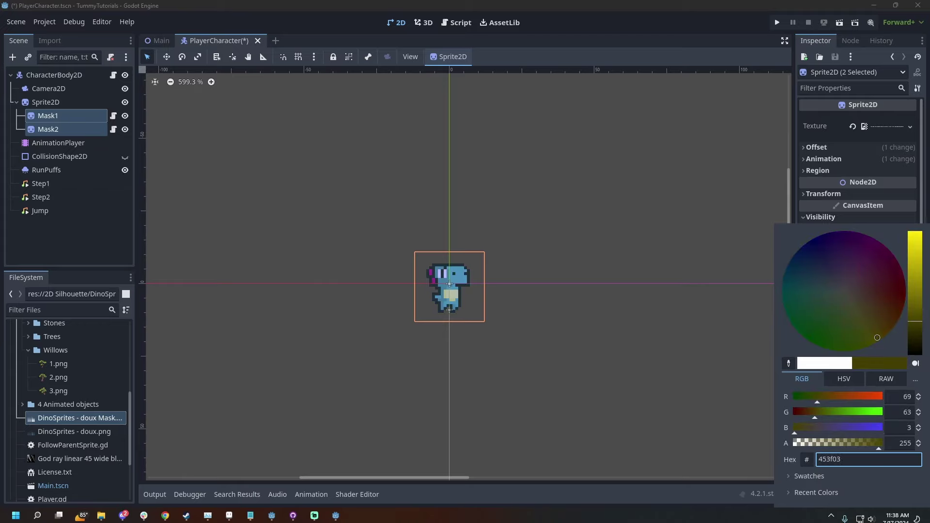
drag(914, 321, 915, 325)
key(Escape)
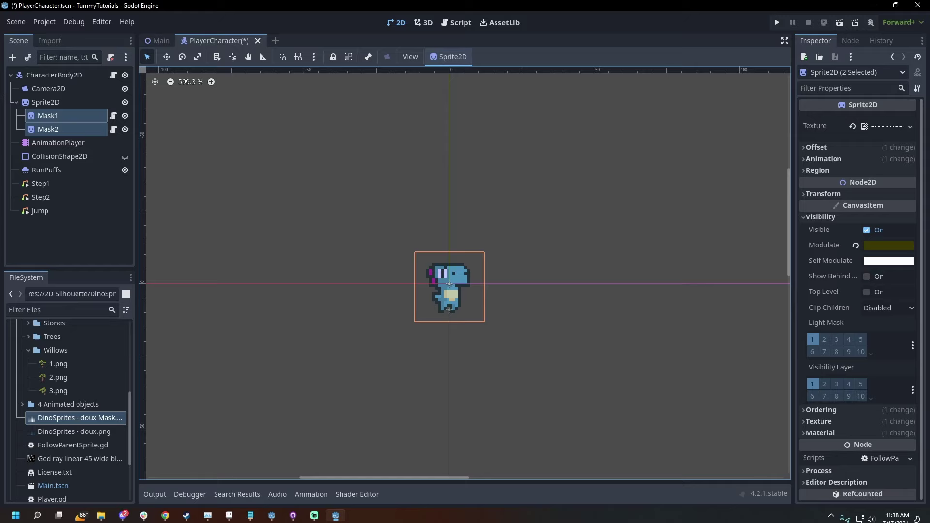
Step: Add the willow tree image 3.png to the player scene as a sprite and set its Z Index to 10
drag(58, 390, 573, 117)
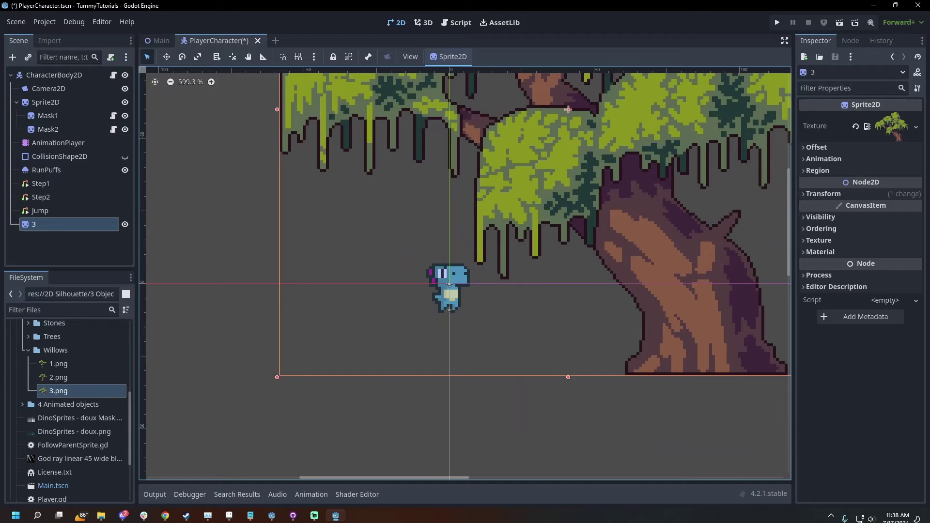
click(821, 228)
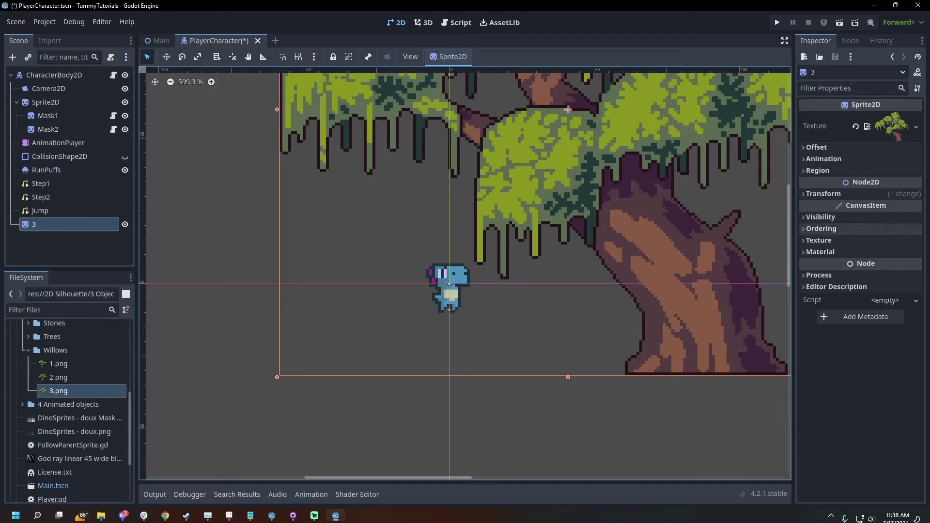
click(872, 241)
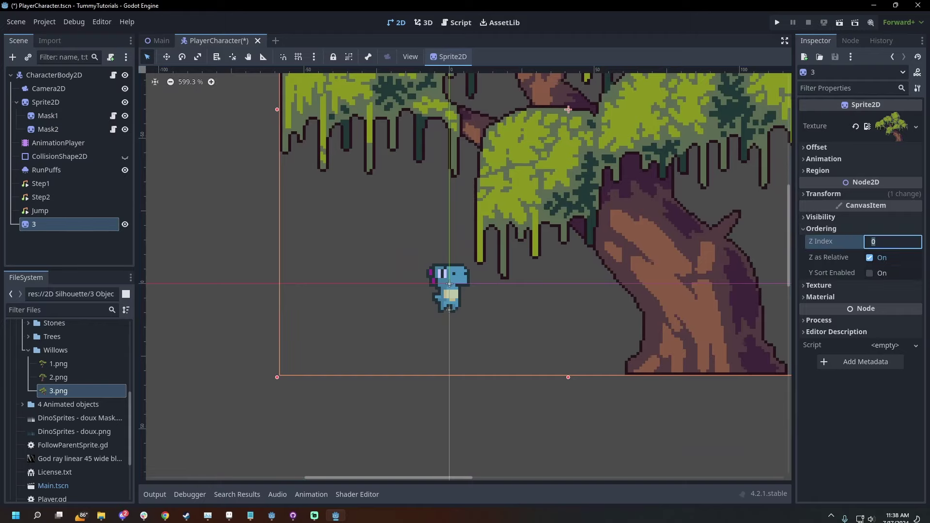
text(100)
key(BackSpace)
key(Return)
Step: Move the willow tree until its trunk partly covers the character, closing the Project Settings with HDR 2D enabled in between
click(568, 109)
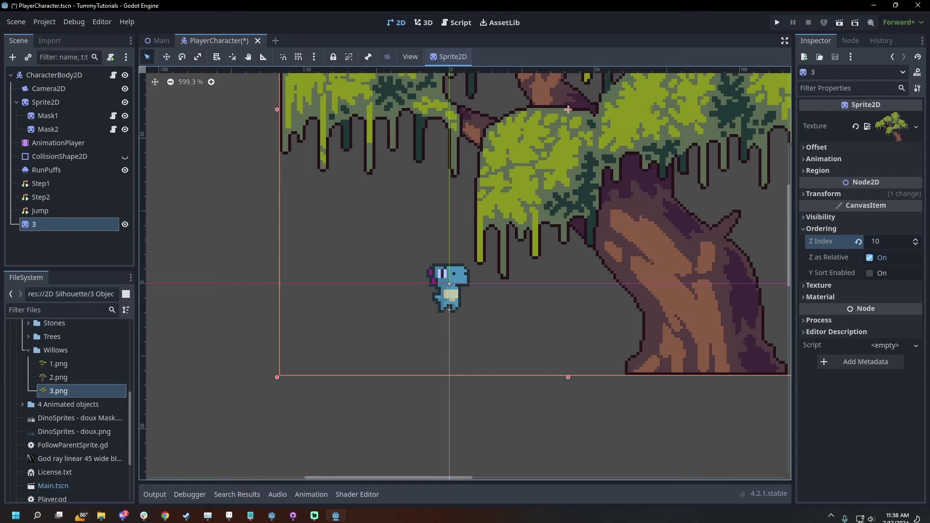
key(w)
drag(568, 109, 452, 48)
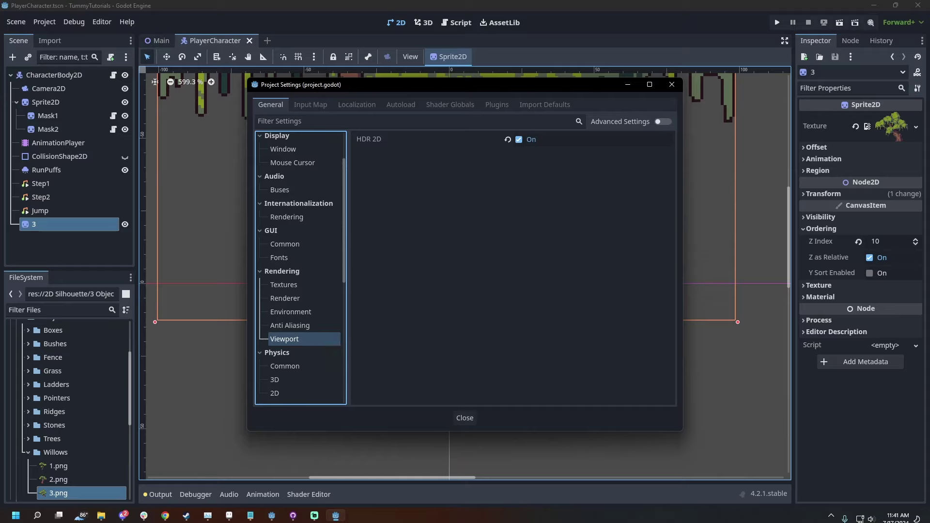
click(464, 418)
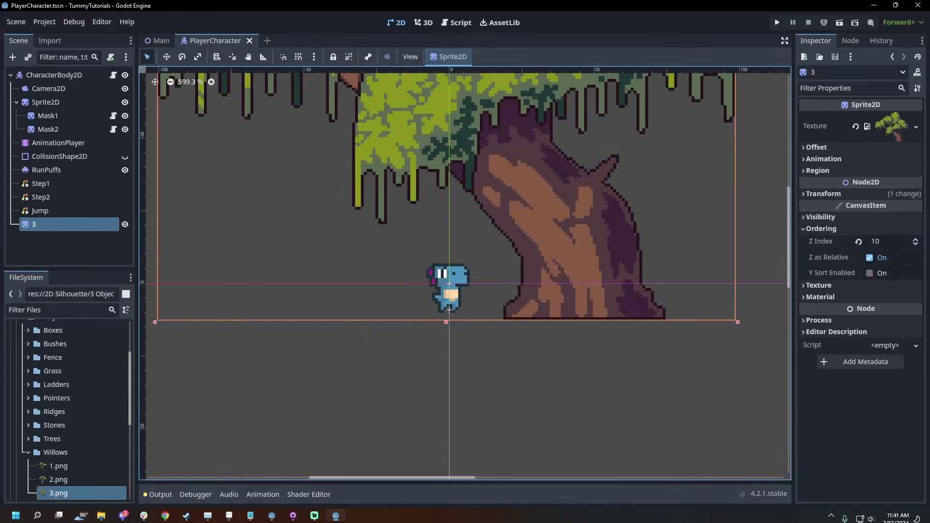
drag(567, 242, 482, 237)
Step: Change the Modulate colour of both Mask1 and Mask2 to the bright yellow ffea0d
click(48, 129)
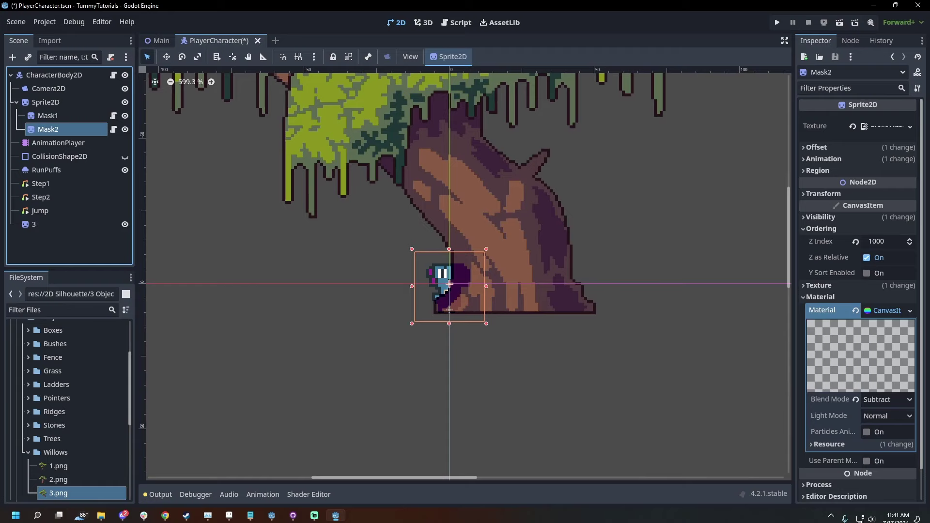
shift+click(48, 116)
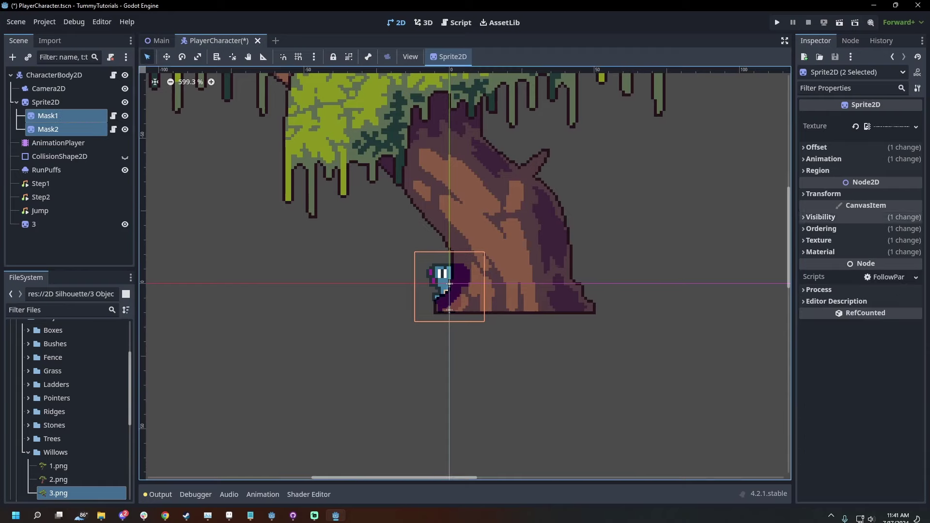
click(821, 216)
click(888, 245)
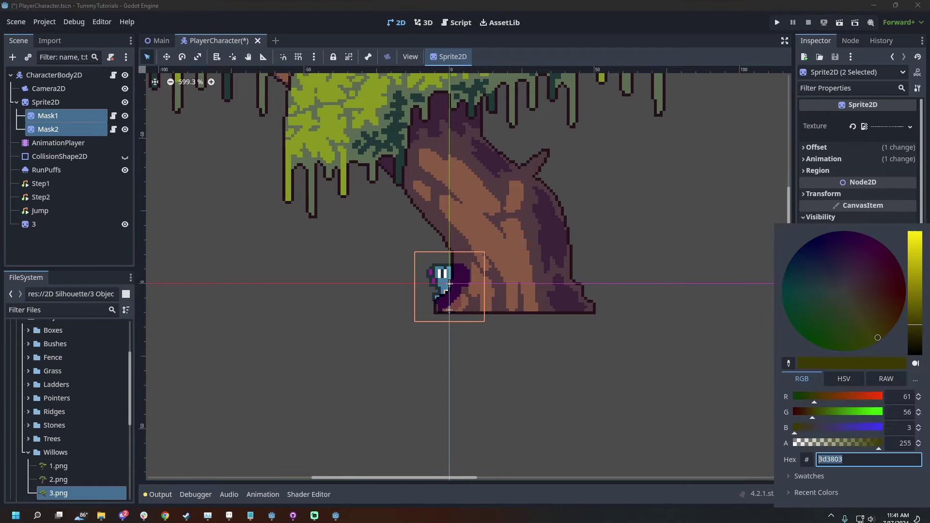
text(ffea0d)
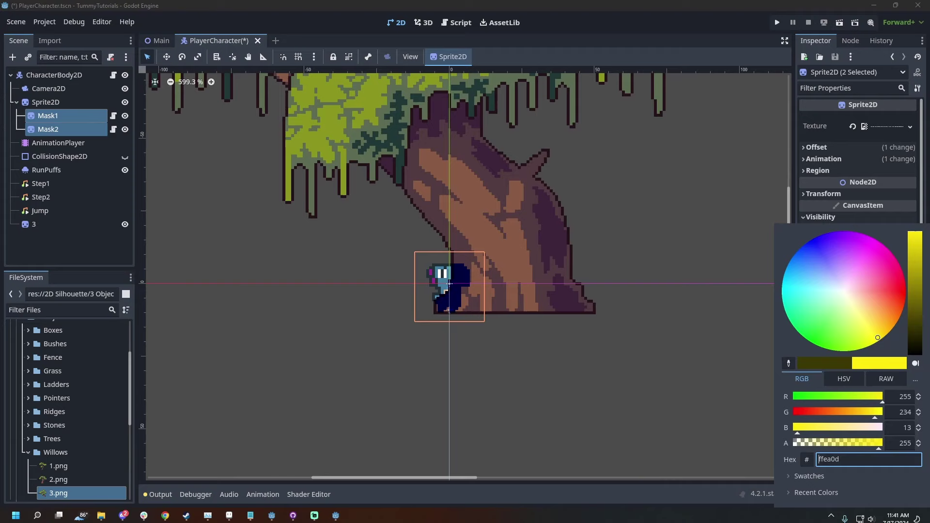
key(Escape)
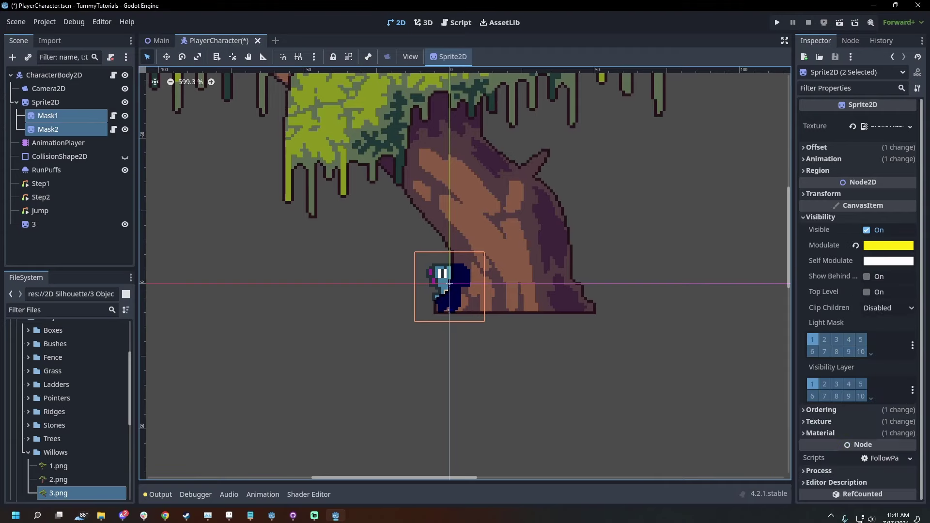
Step: Playtest the game by moving the character right and left and jumping near the willow tree
double_click(34, 224)
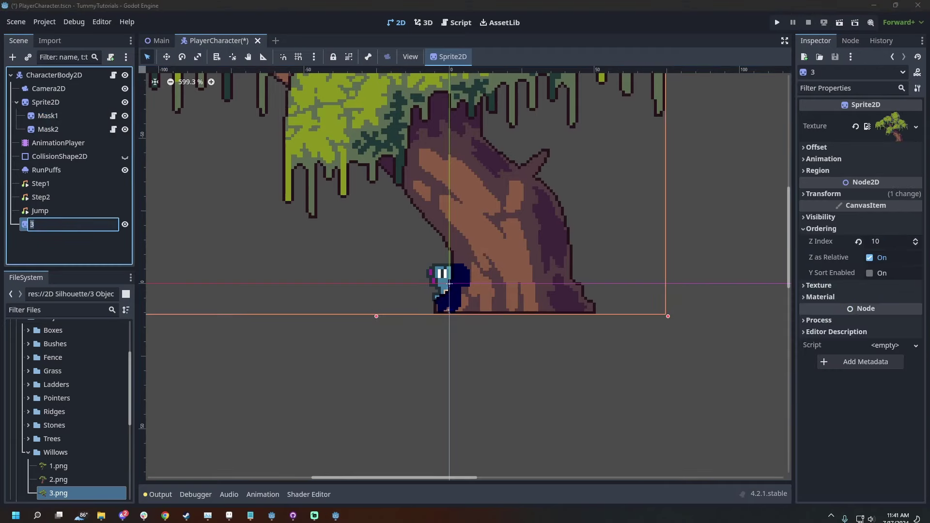
key(Escape)
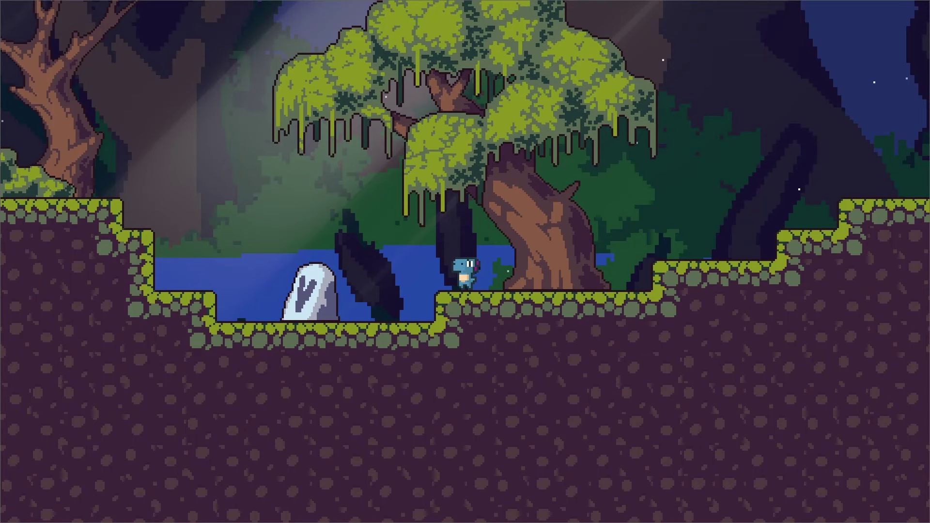
key(Right)
key(Left)
key(space)
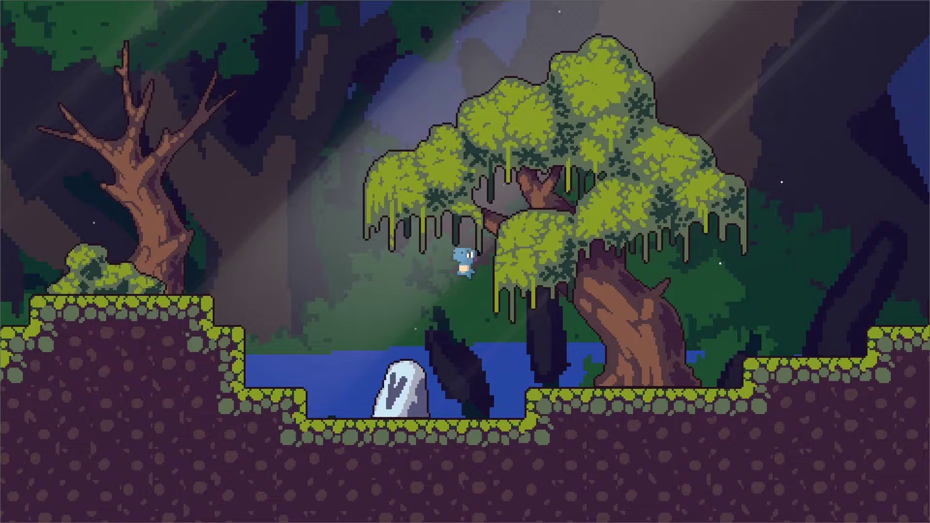